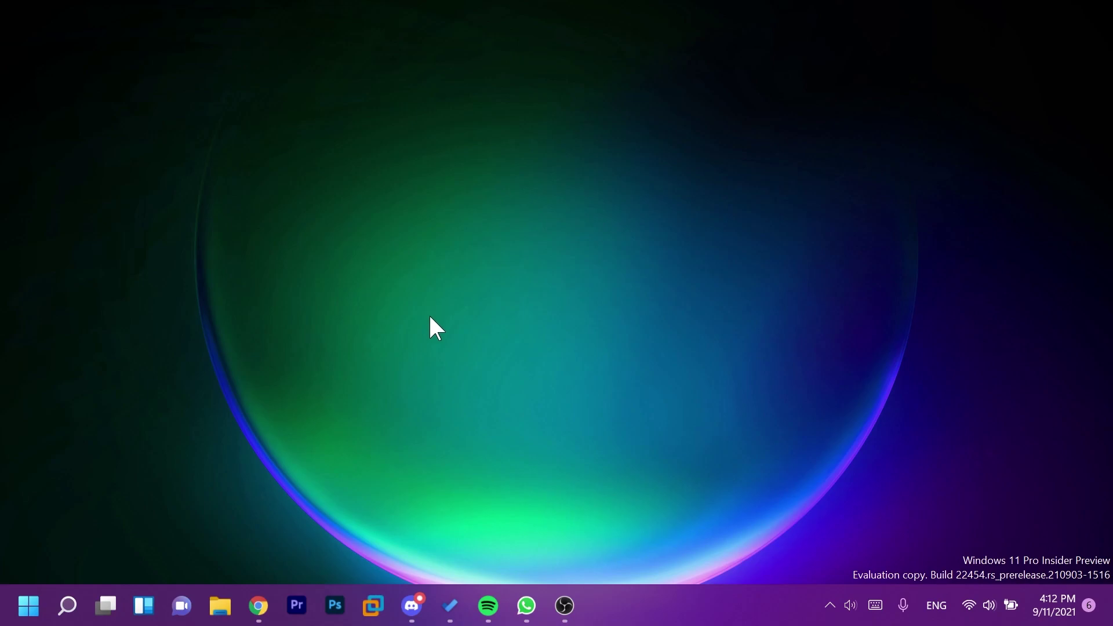
- Launch Settings from search and go to Windows Update > Windows Insider Program
click(66, 604)
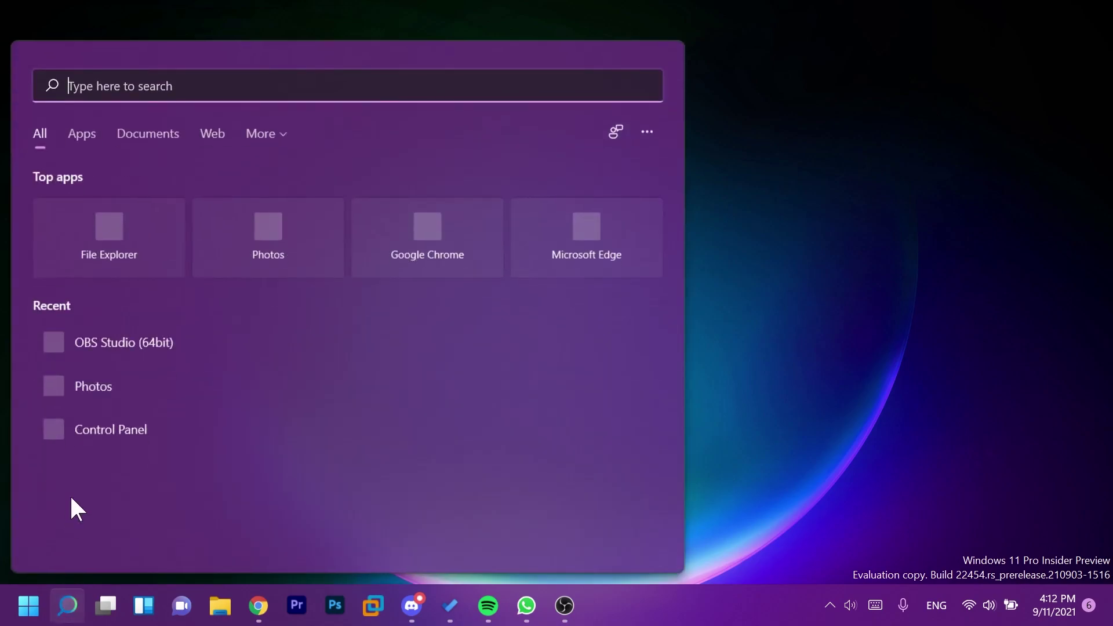
text(sett)
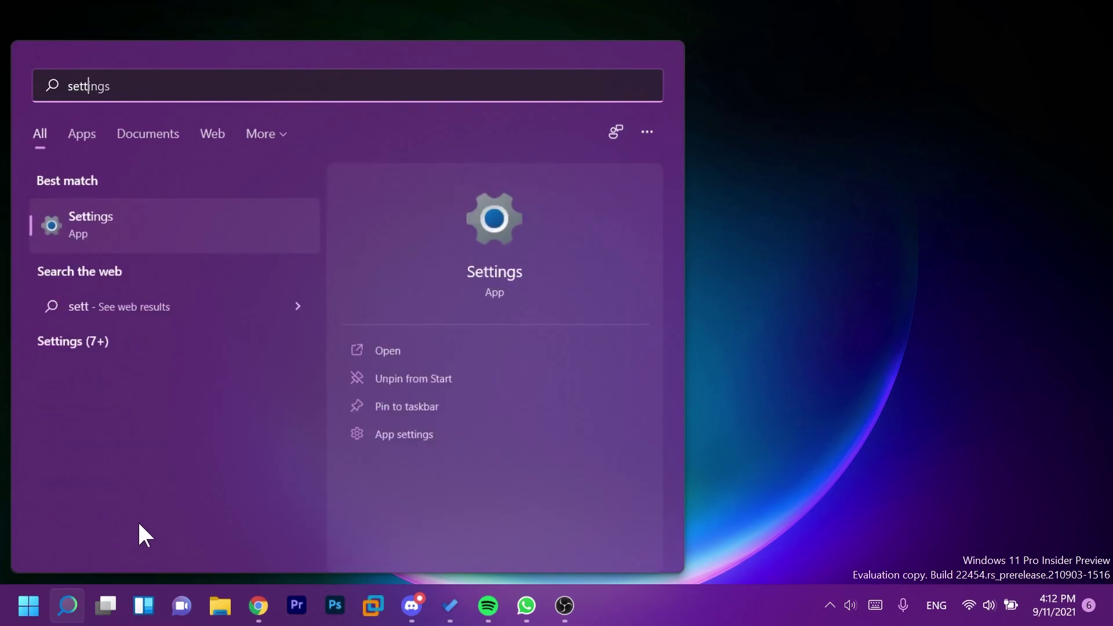
key(Return)
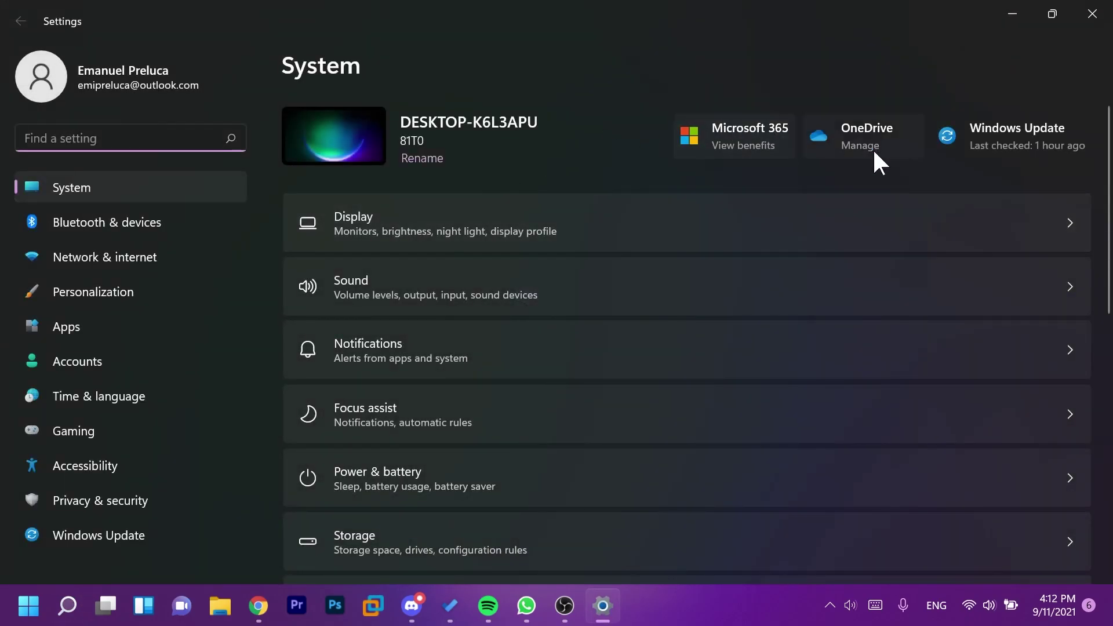
click(1026, 139)
click(457, 439)
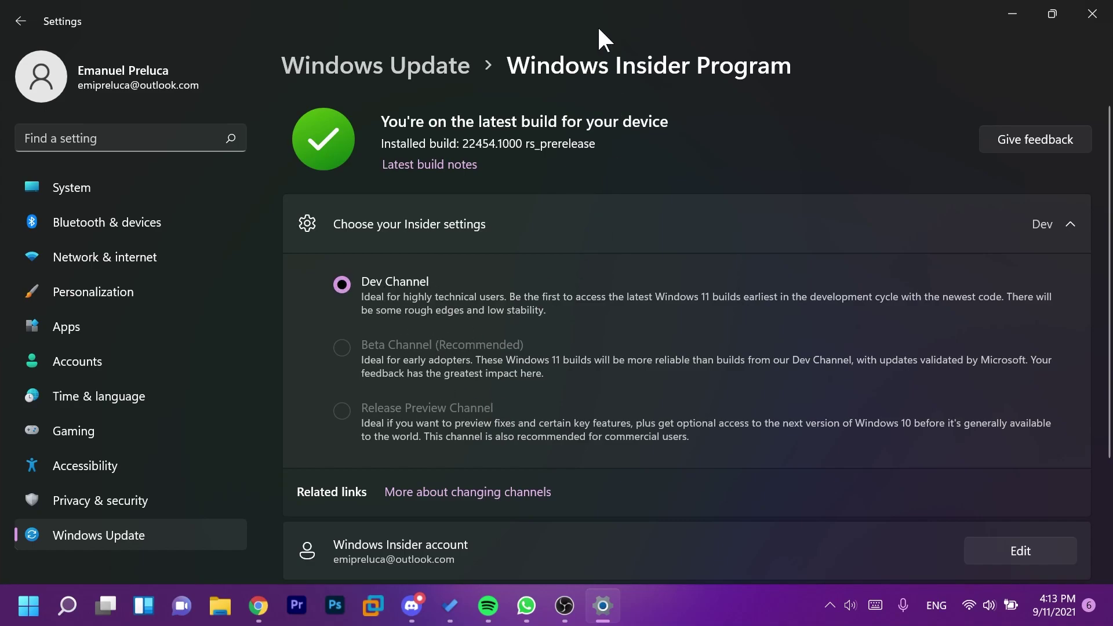
- Restore the Settings window to a smaller size in the upper left, revealing the build 22454 watermark
drag(598, 25, 393, 47)
click(974, 566)
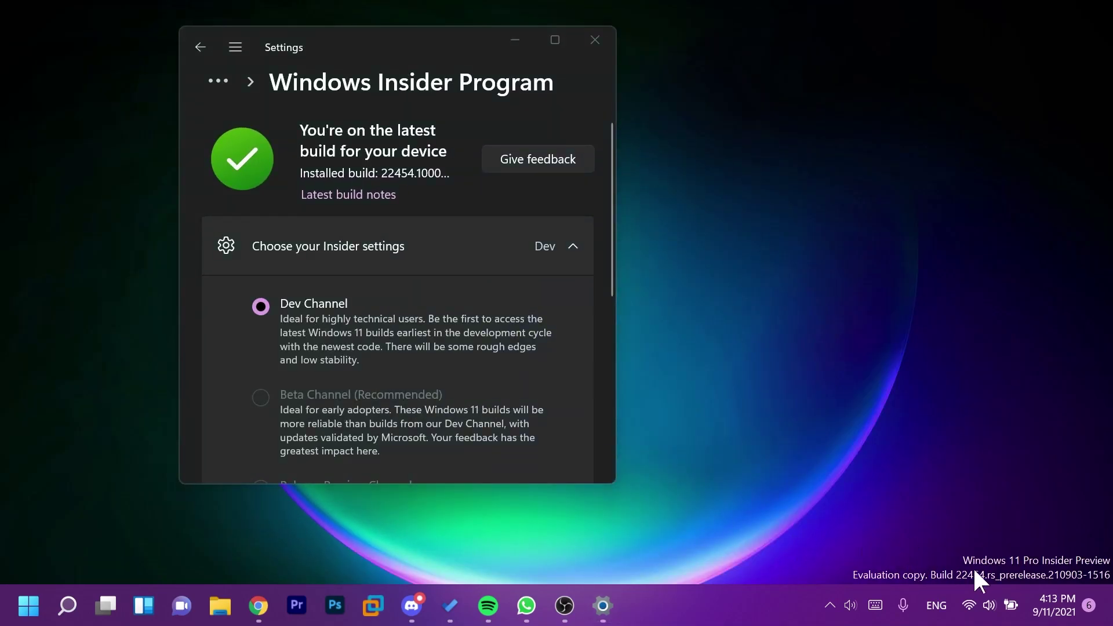
double_click(497, 49)
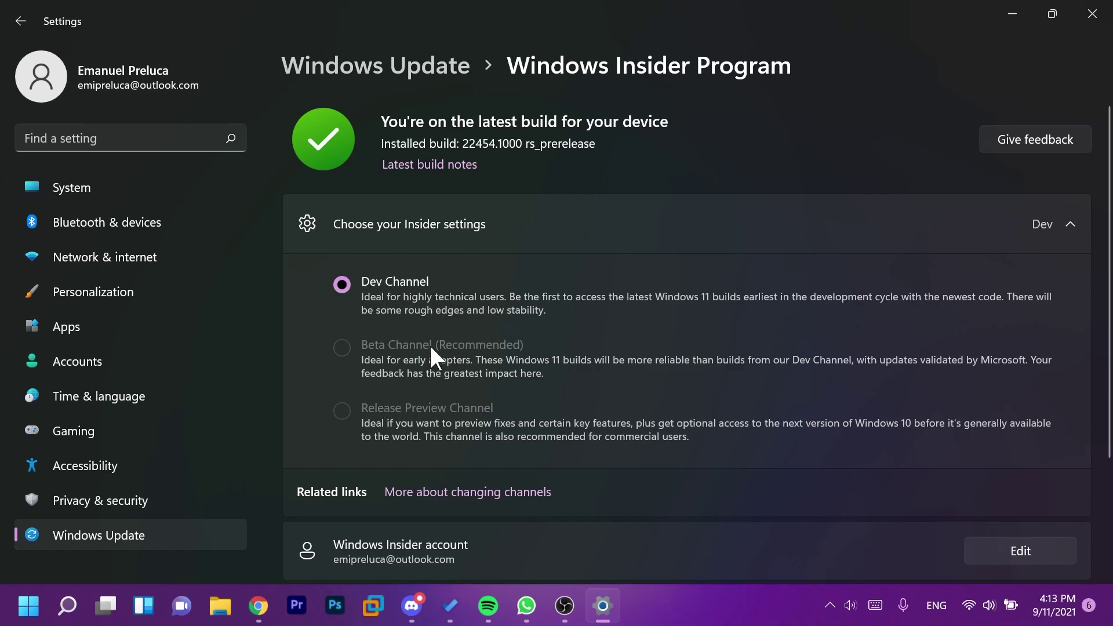
double_click(480, 26)
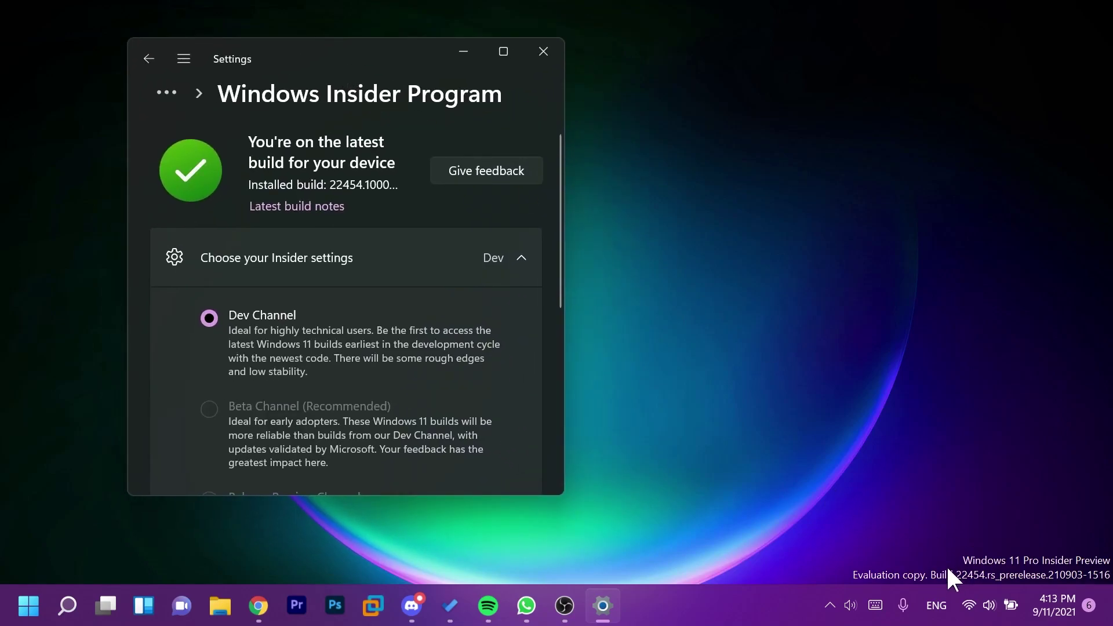
- Run winver and place the About Windows dialog (OS Build 22454.1000) beside Settings
click(84, 587)
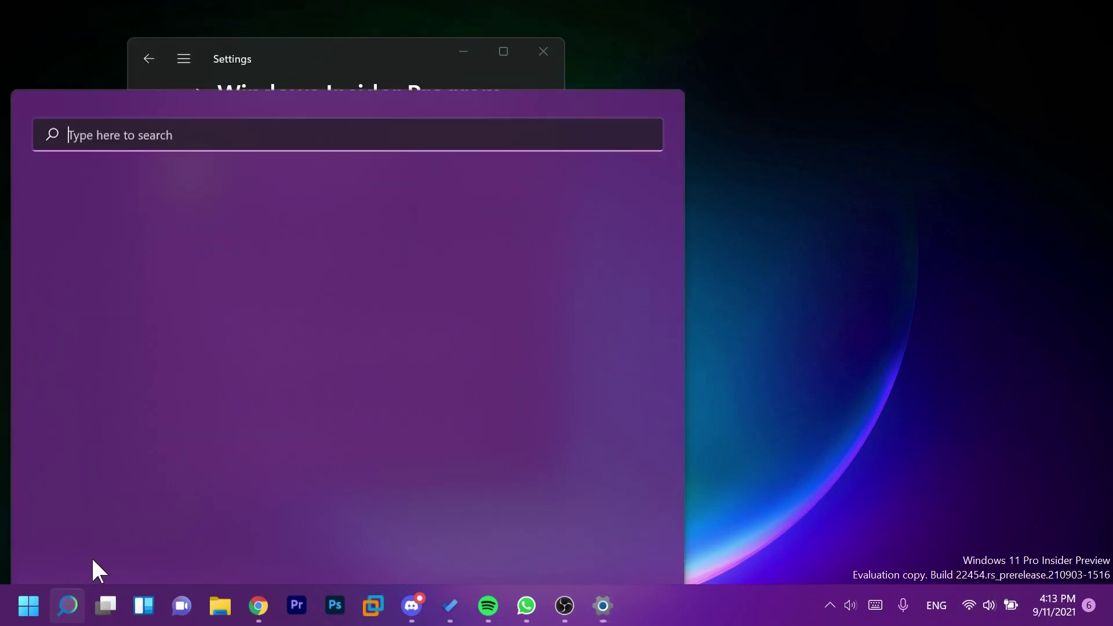
text(winver)
key(Return)
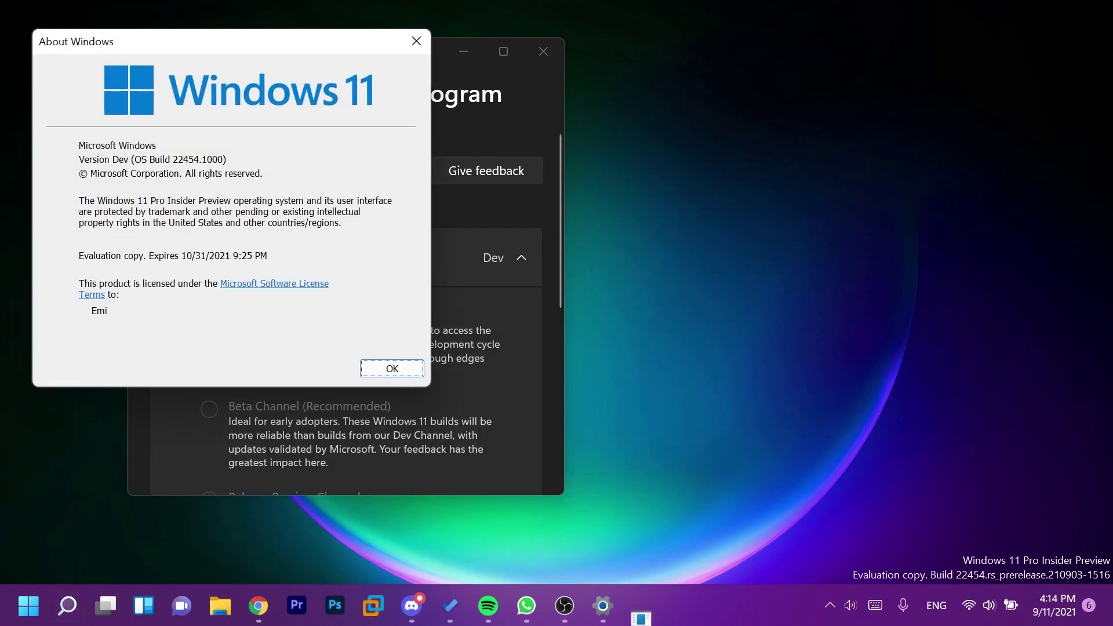
mouse_move(209, 43)
mouse_down()
mouse_move(762, 118)
mouse_move(735, 114)
mouse_up()
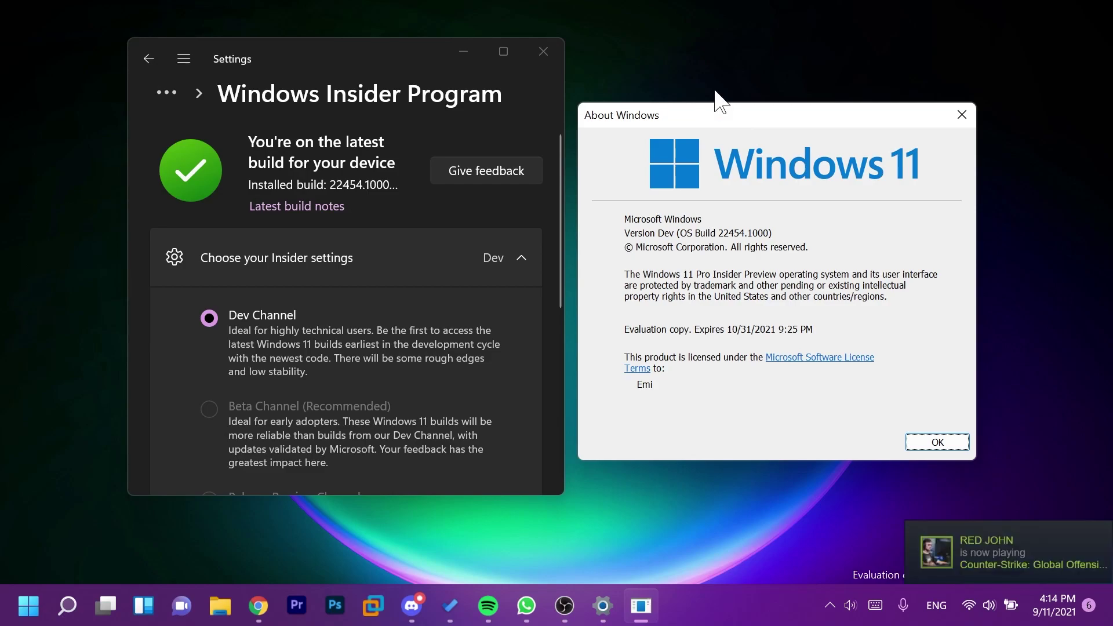
scroll(348, 287, down, 2)
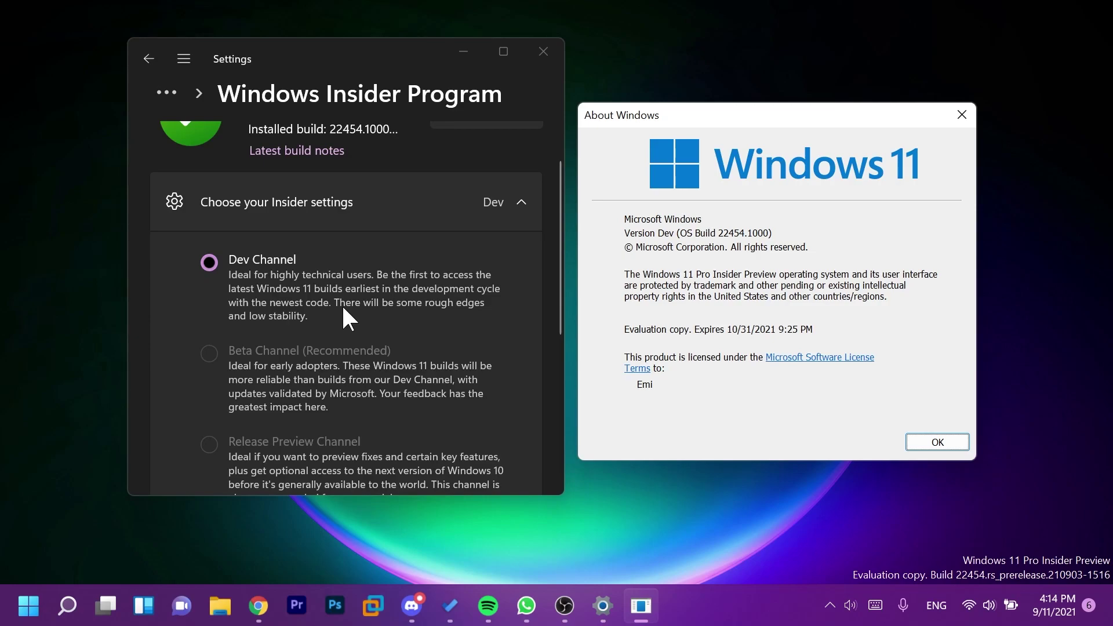
scroll(340, 296, down, 2)
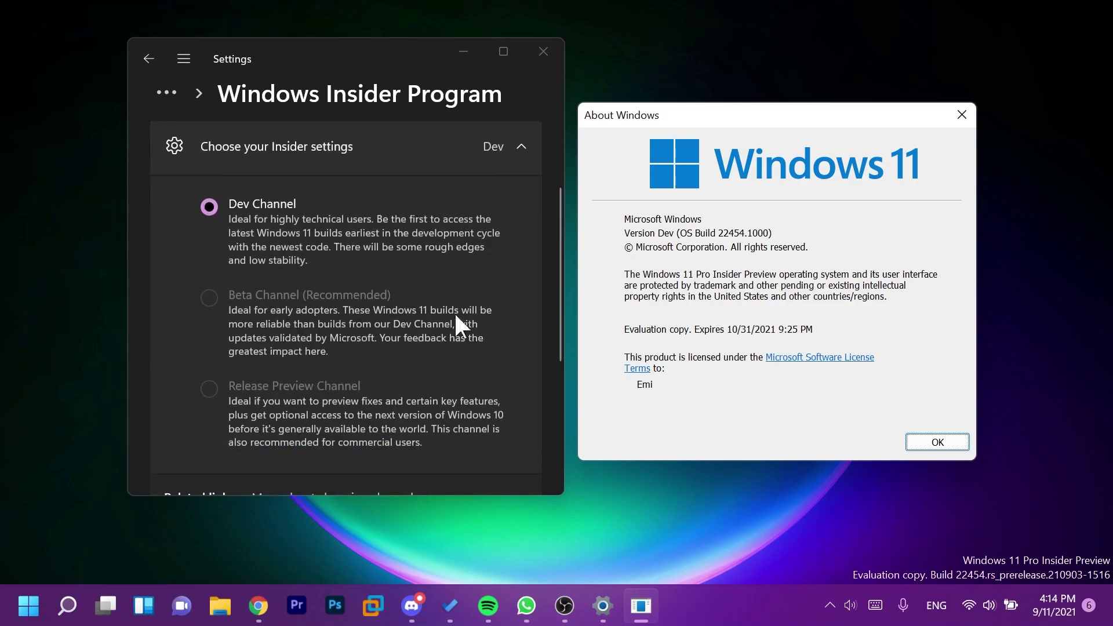